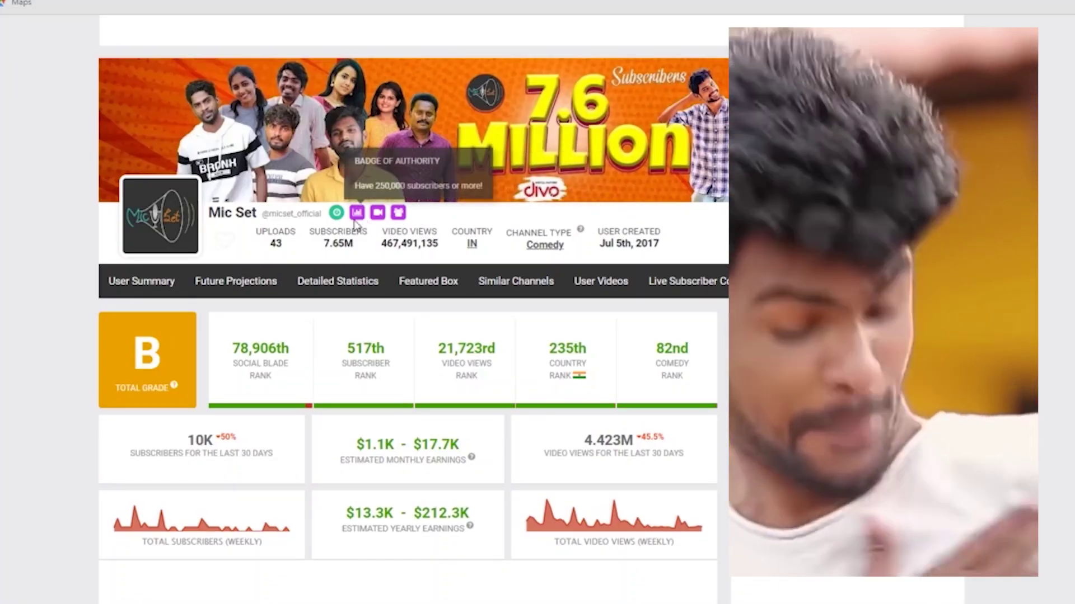
# Highlight Mic Set's 43 uploads, 7.65M subscribers and Last 30 Days views of +4,423,072.
pyautogui.moveTo(270, 242); pyautogui.dragTo(303, 251)
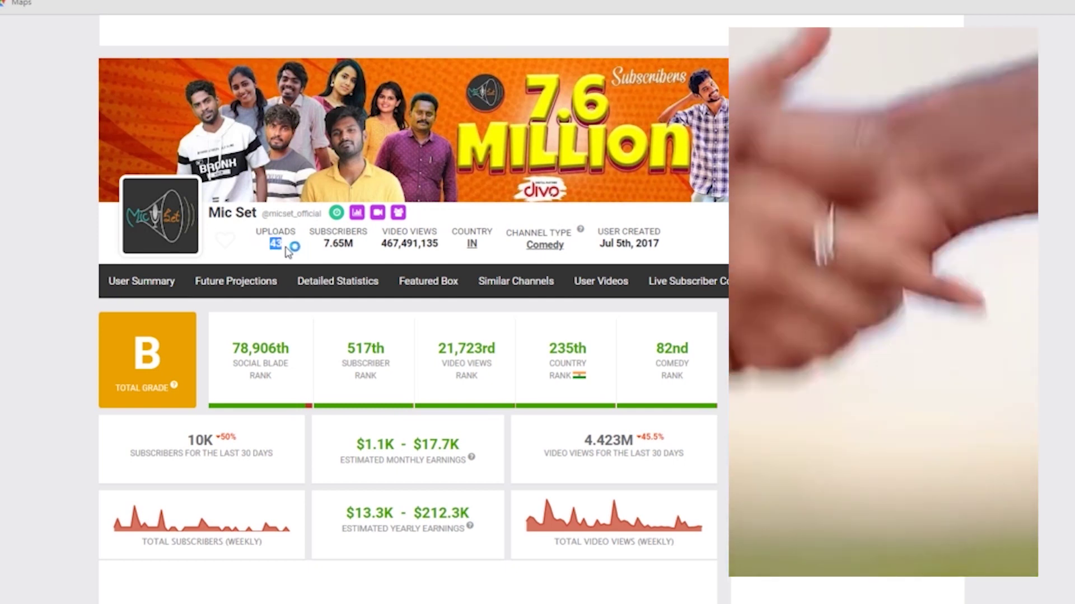
pyautogui.doubleClick(341, 245)
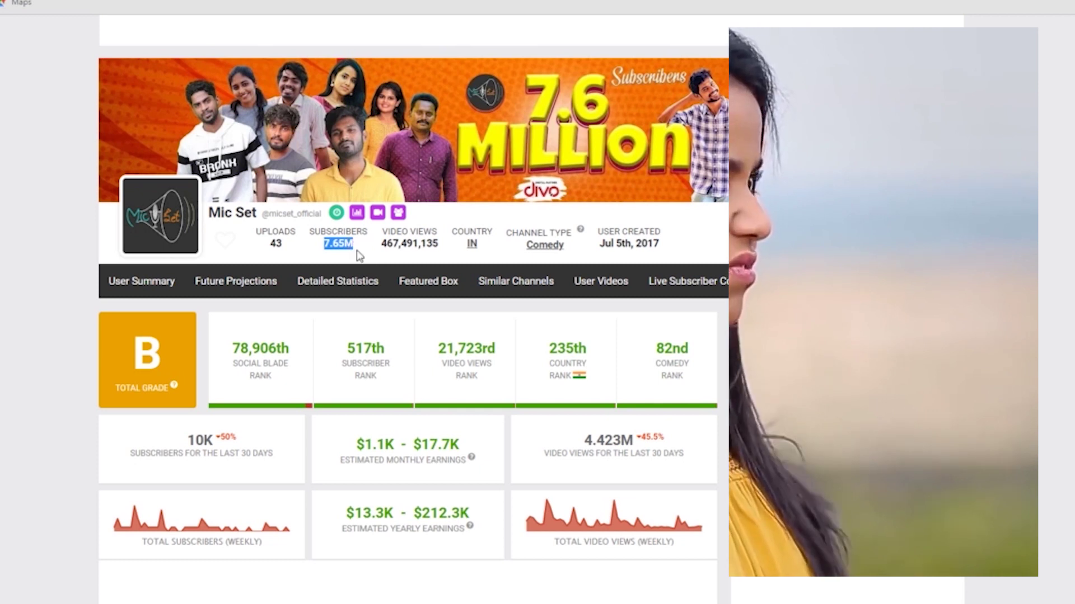
pyautogui.scroll(-3, 418, 354)
pyautogui.scroll(-3, 417, 354)
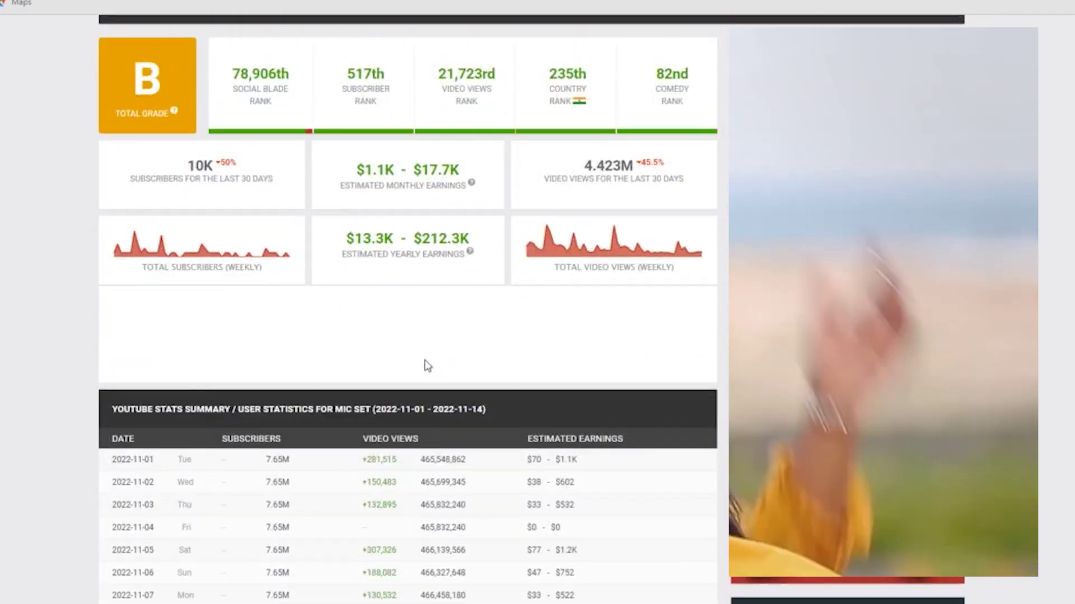
pyautogui.scroll(-3, 417, 355)
pyautogui.scroll(-1, 427, 364)
pyautogui.scroll(-2, 426, 363)
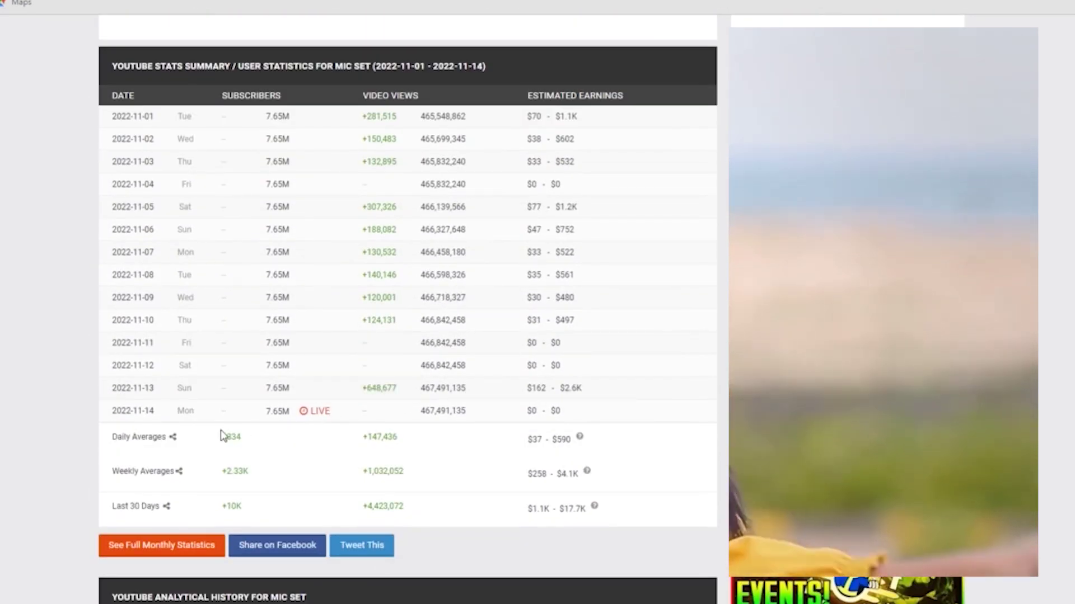
pyautogui.click(115, 507)
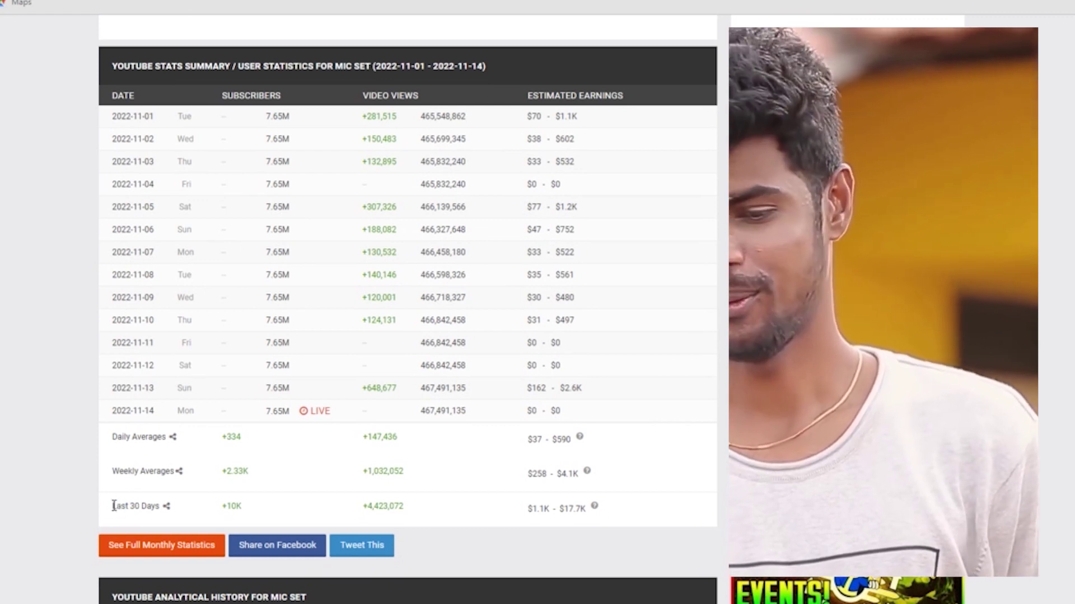
pyautogui.moveTo(114, 506); pyautogui.dragTo(157, 506)
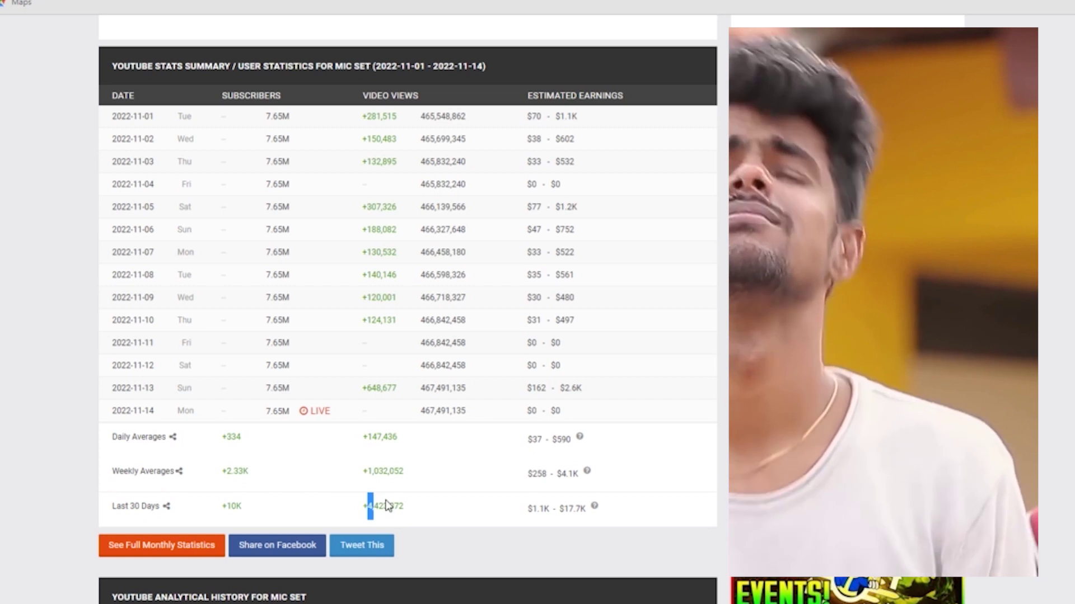
pyautogui.moveTo(366, 506); pyautogui.dragTo(407, 506)
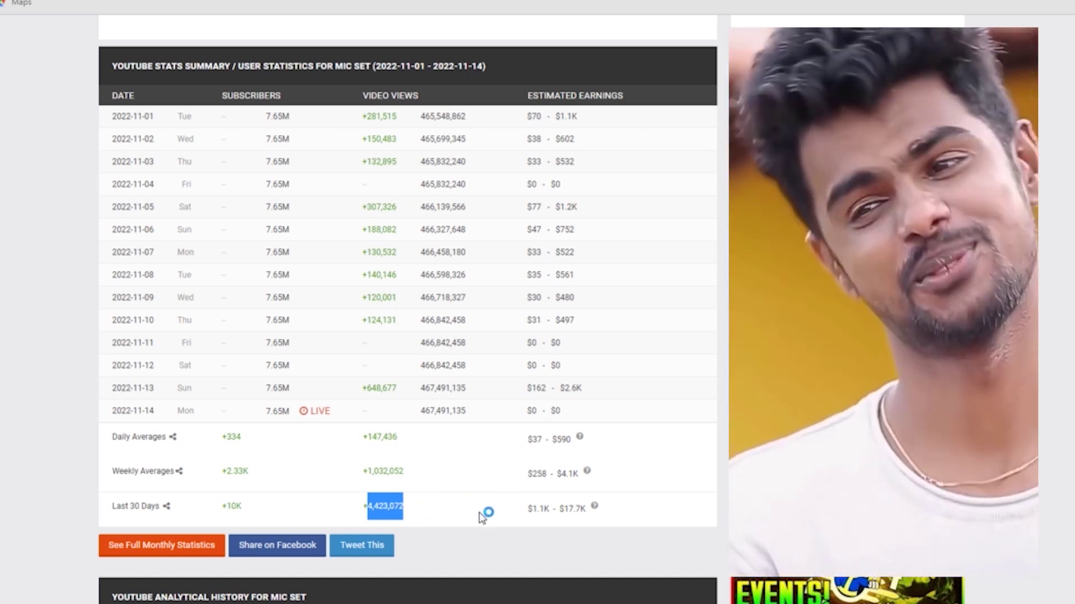
# Divide 4,423,072 views by 1000 in Google's calculator, getting 4423.072.
pyautogui.hotkey('ctrl', 'Tab')
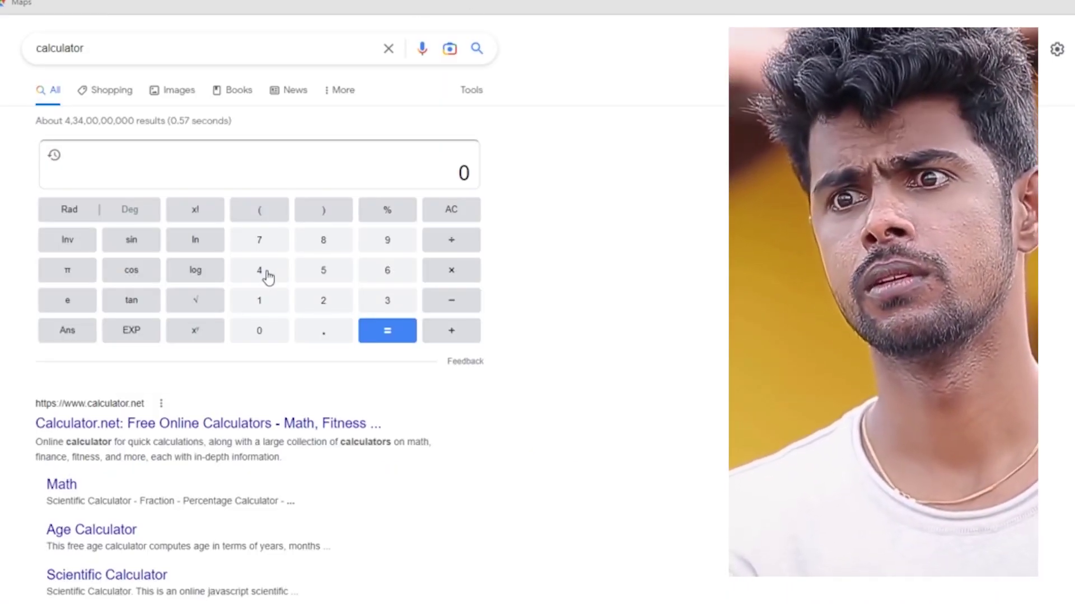
pyautogui.click(264, 271)
pyautogui.click(324, 299)
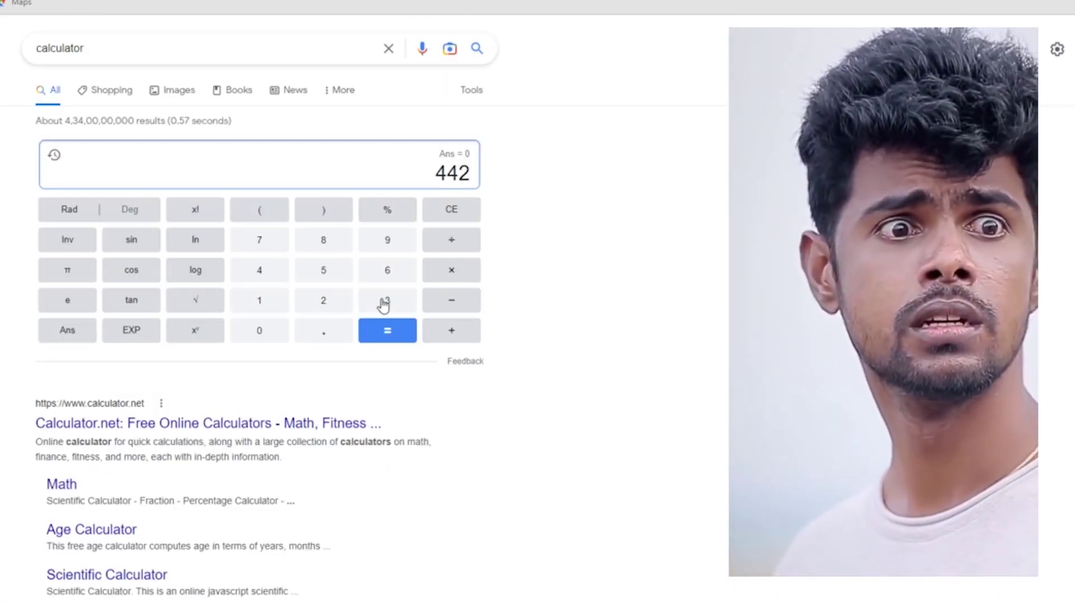
pyautogui.click(386, 300)
pyautogui.click(258, 330)
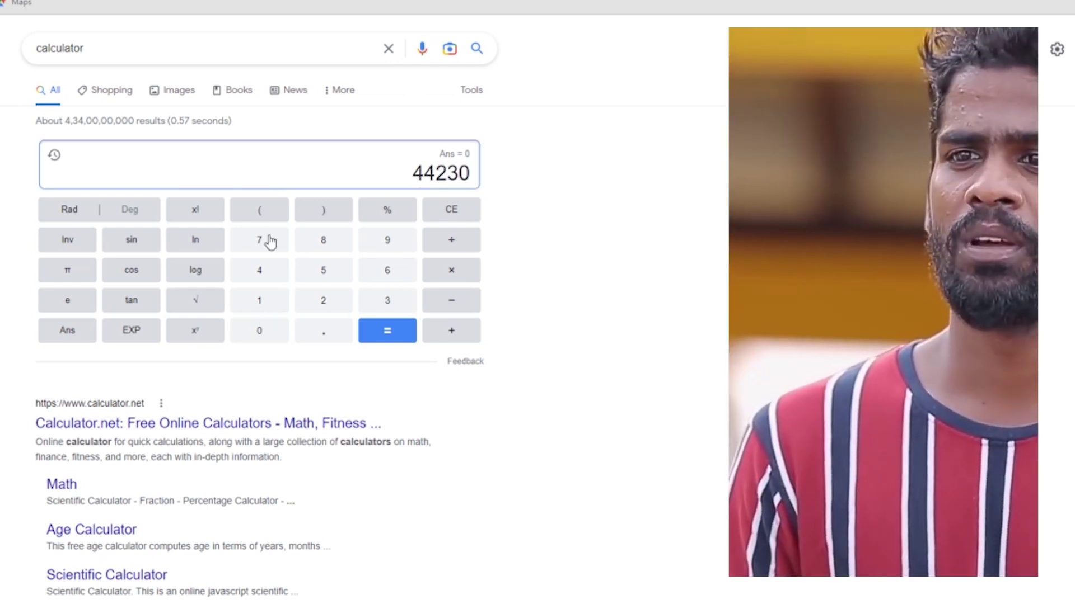
pyautogui.click(259, 240)
pyautogui.click(323, 300)
pyautogui.click(451, 239)
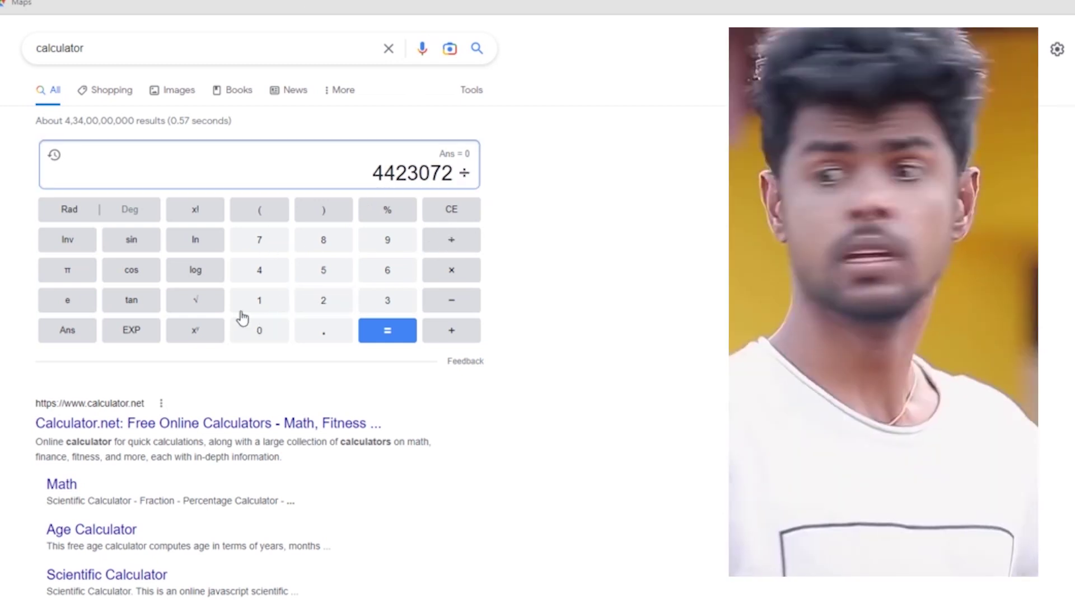
pyautogui.click(259, 299)
pyautogui.click(259, 330)
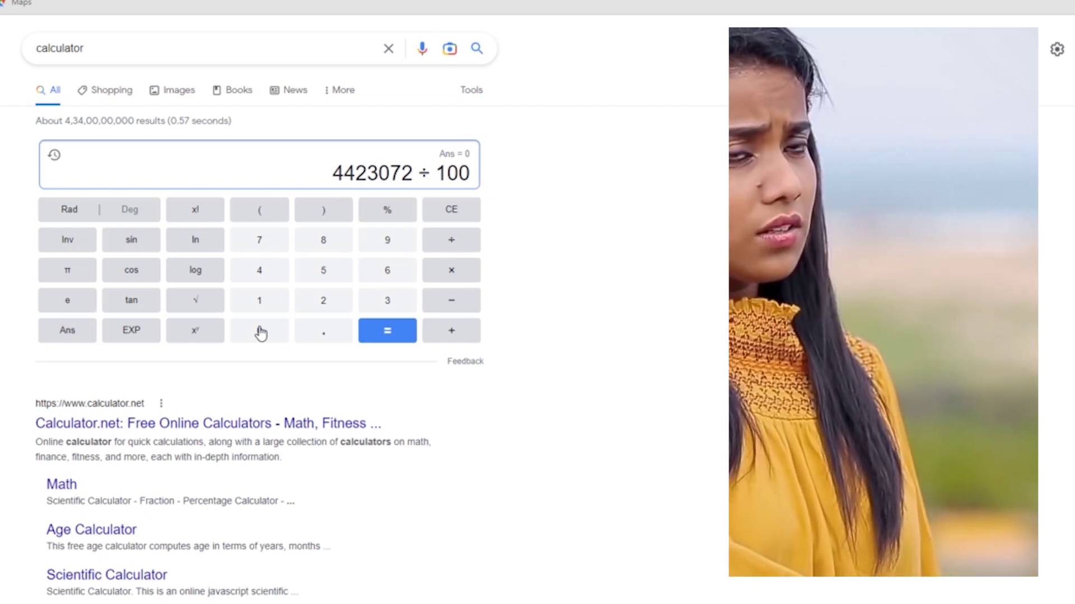
pyautogui.click(261, 332)
pyautogui.click(385, 331)
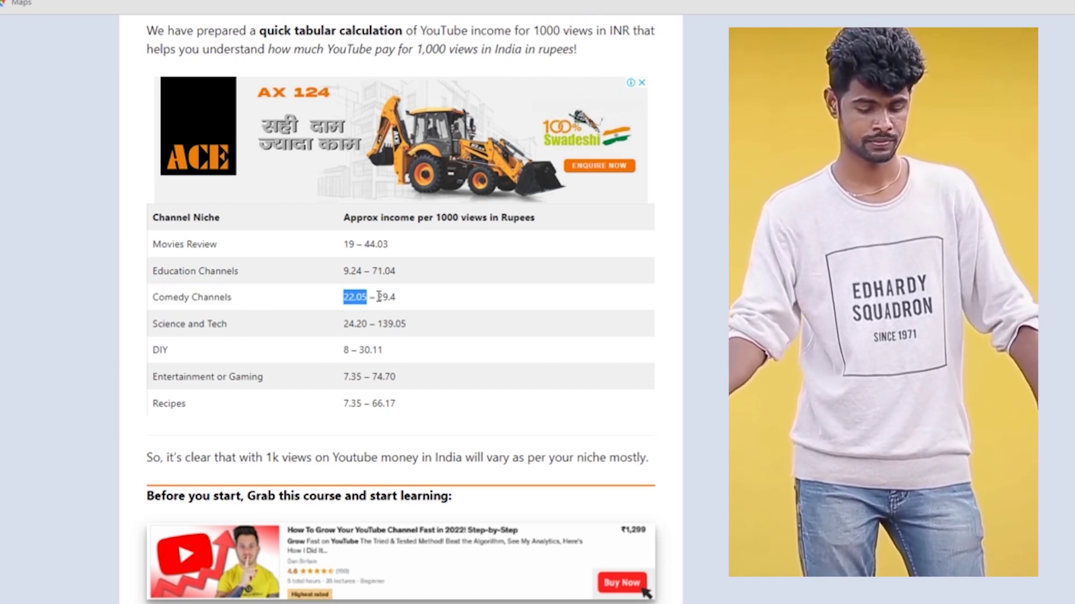
# Compare the comedy rates 29.4 and 22.05, then multiply 4423.072 by 22.05 to get 97528.7376.
pyautogui.doubleClick(384, 297)
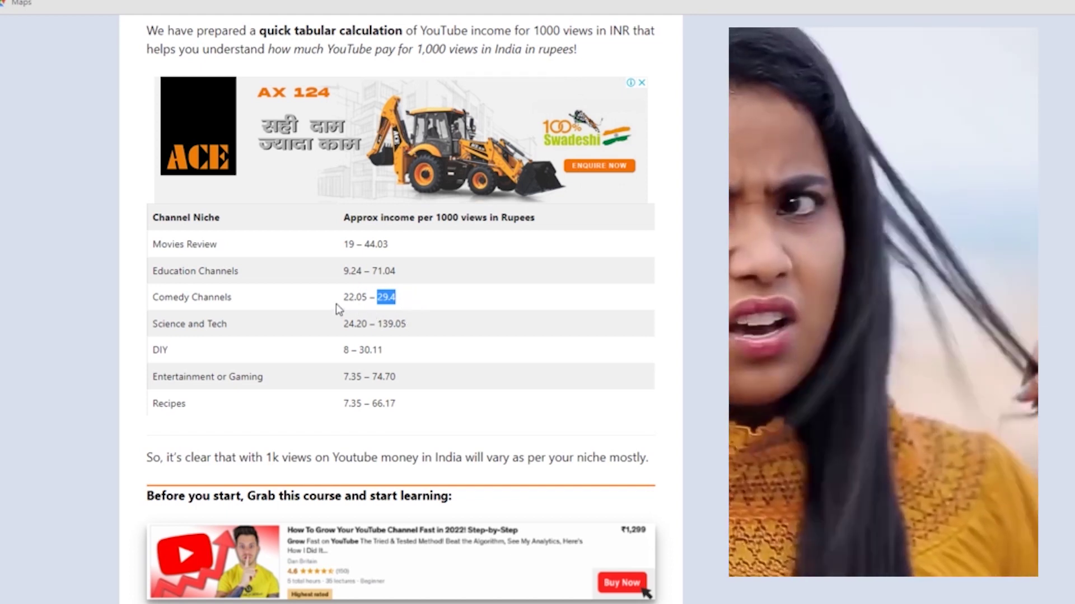
pyautogui.doubleClick(353, 296)
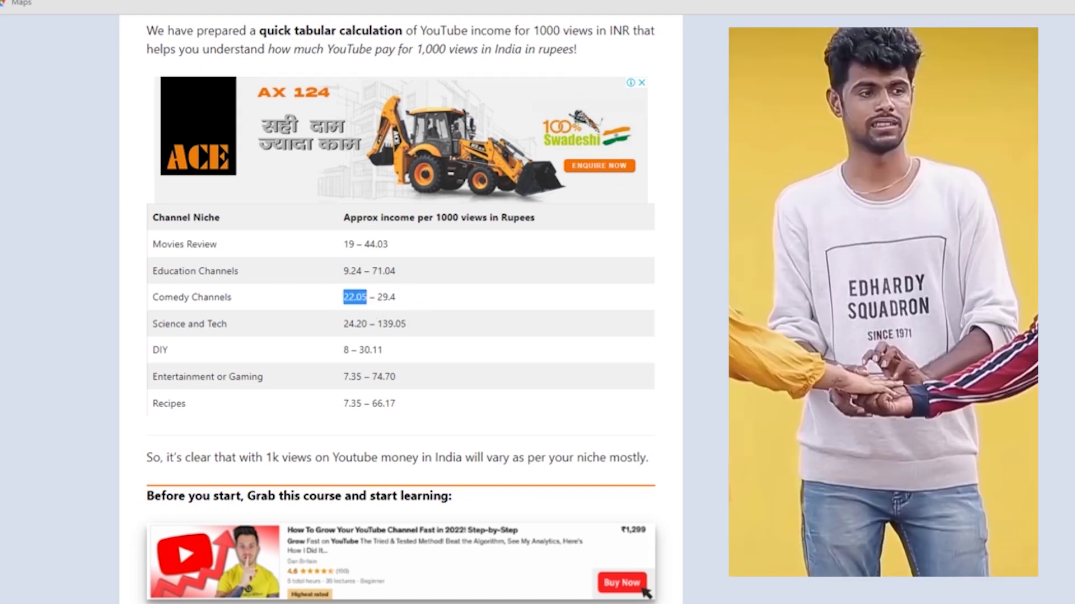
pyautogui.hotkey('ctrl', 'Tab')
pyautogui.click(451, 269)
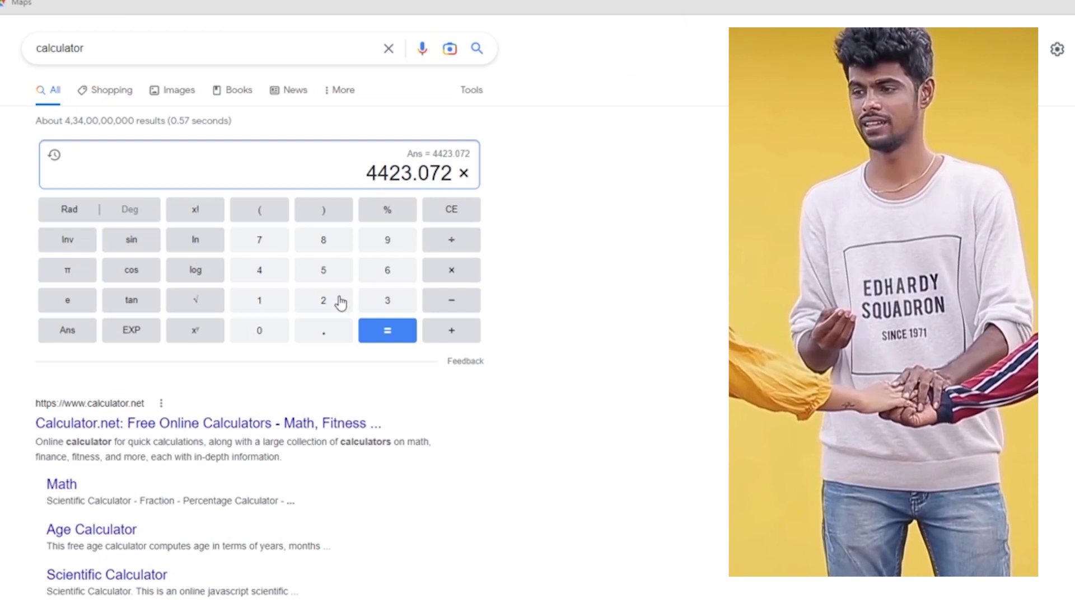
pyautogui.click(342, 301)
pyautogui.click(341, 301)
pyautogui.click(324, 331)
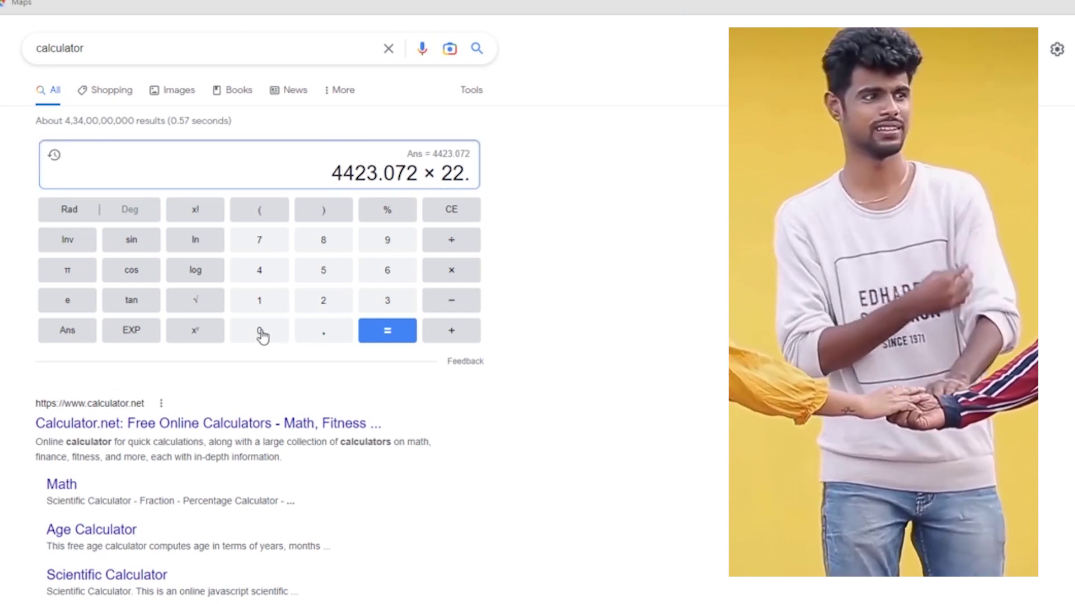
pyautogui.click(259, 331)
pyautogui.click(324, 270)
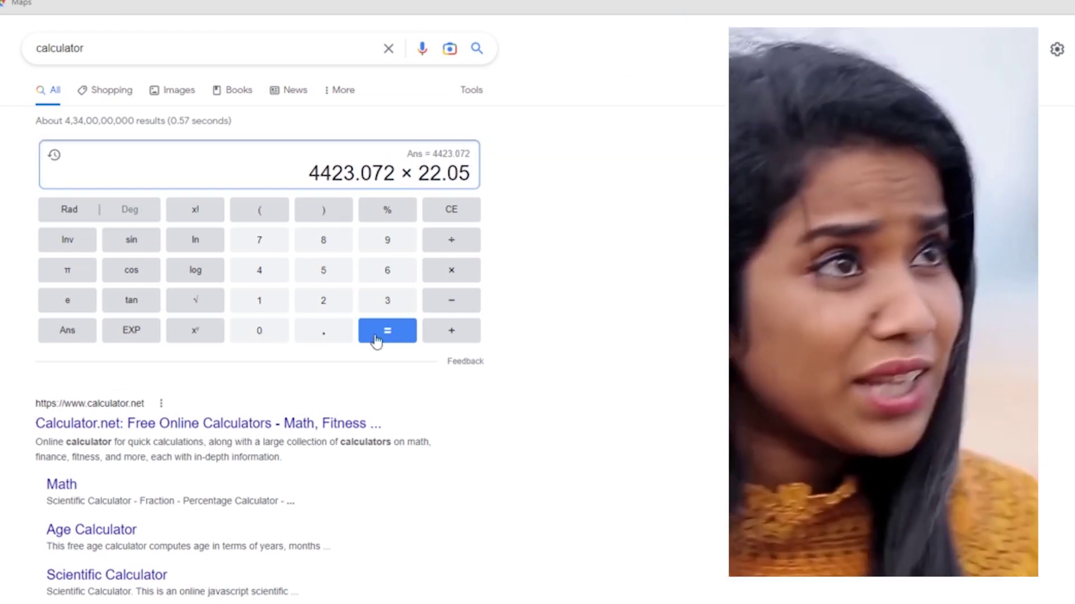
pyautogui.click(387, 329)
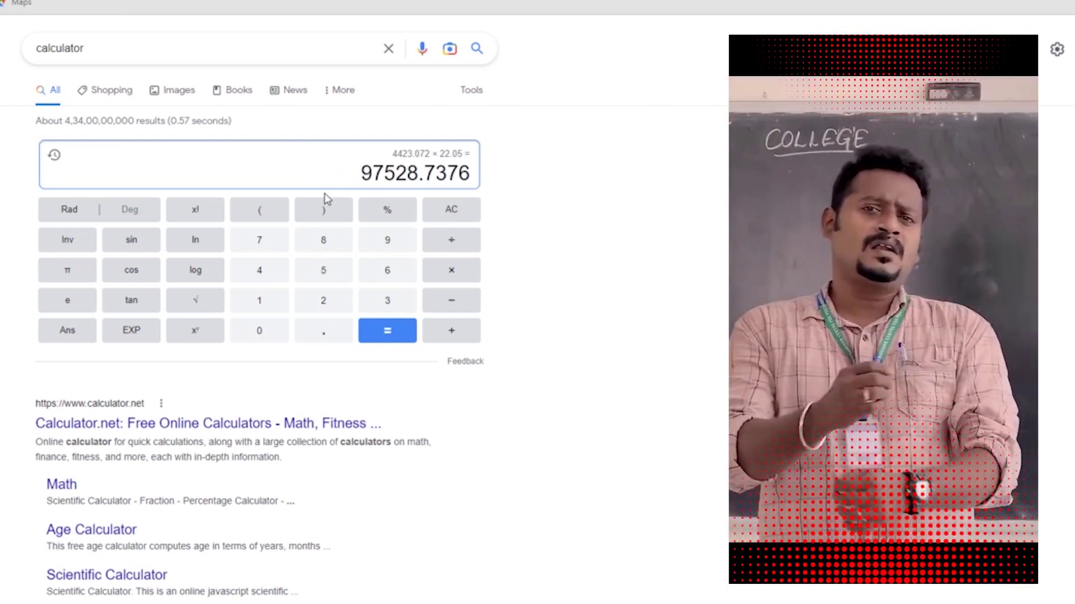